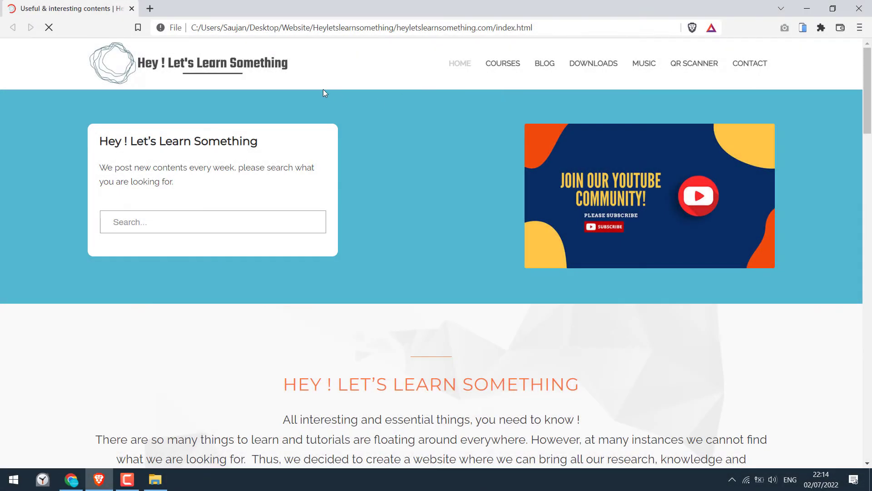
# - Select the offline page's full local file address in Brave's address bar
pyautogui.moveTo(191, 27); pyautogui.dragTo(558, 37)
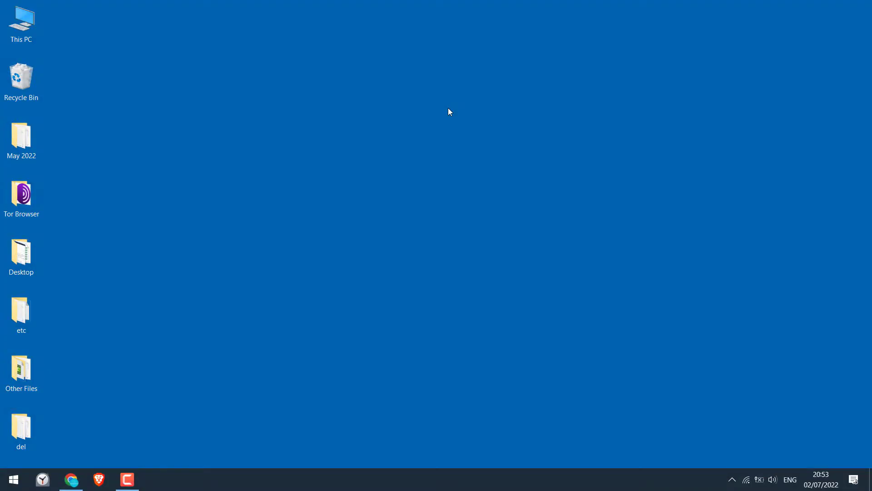
# - Bring Chrome with the live site forward and load httrack.com in a new tab
pyautogui.click(71, 479)
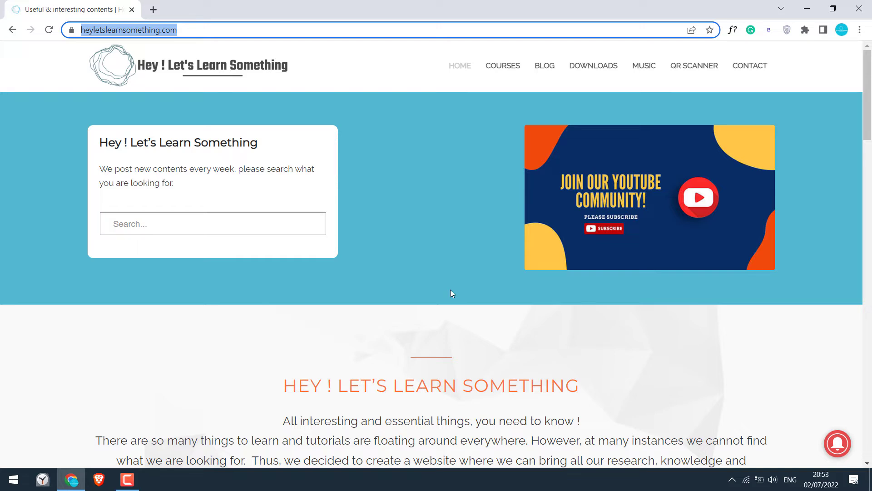
pyautogui.click(154, 9)
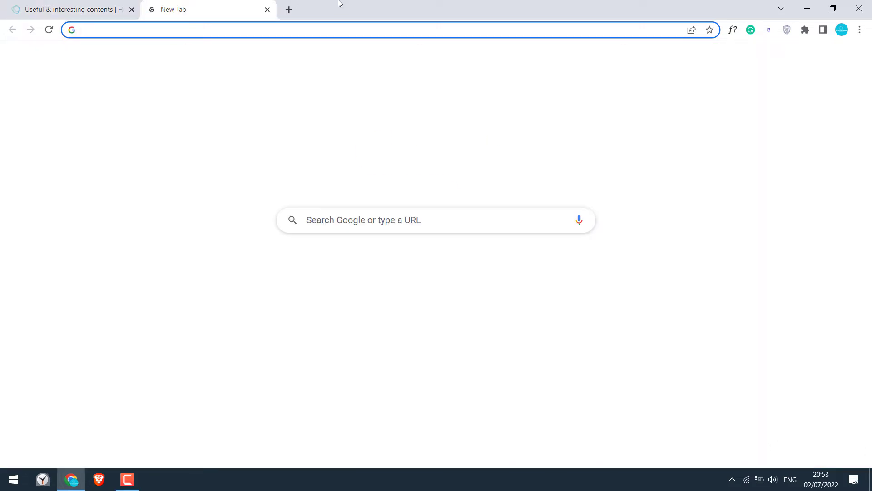
pyautogui.write('ht')
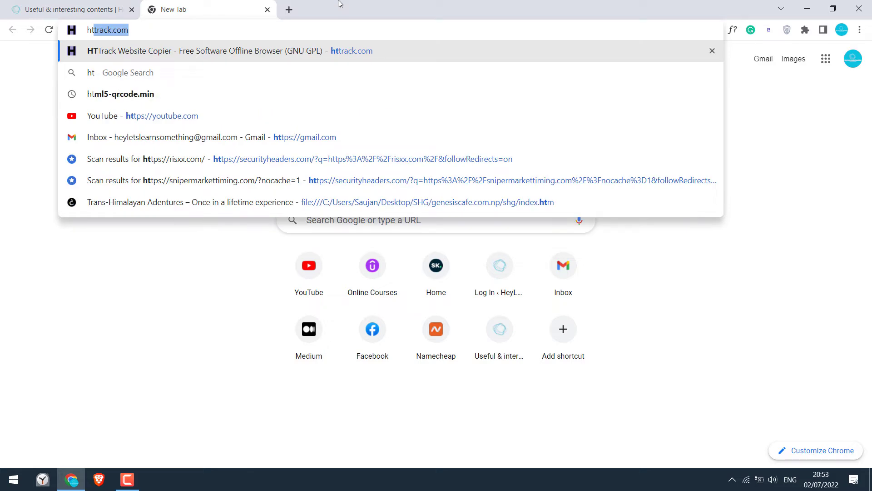
pyautogui.click(166, 30)
pyautogui.press('Return')
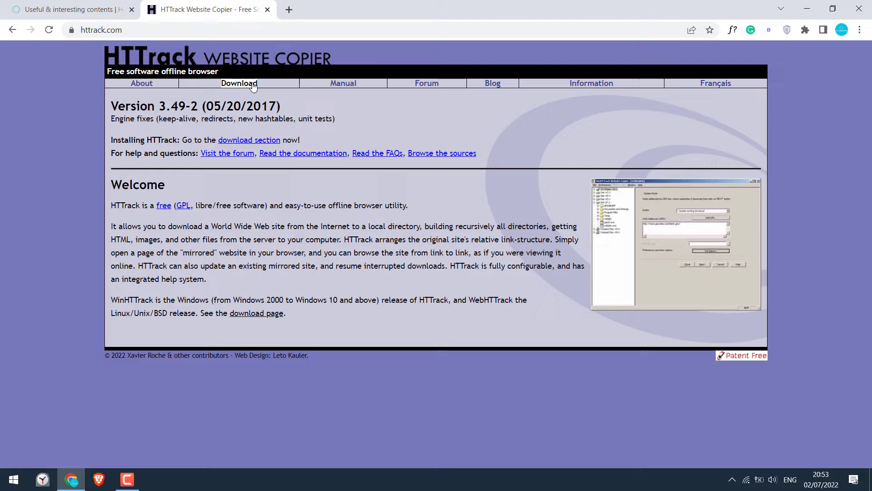
# - From the HTTrack download page, save the recommended 64-bit installer link to the Desktop
pyautogui.click(247, 86)
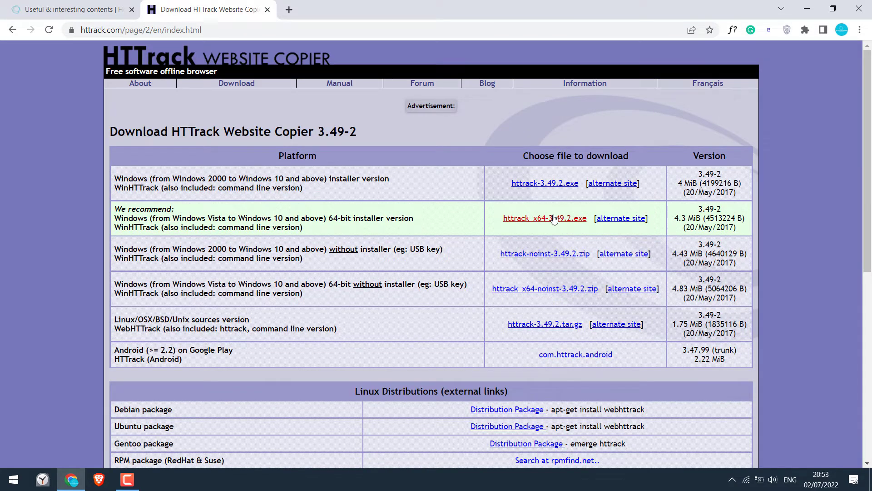
pyautogui.moveTo(127, 209); pyautogui.dragTo(176, 213)
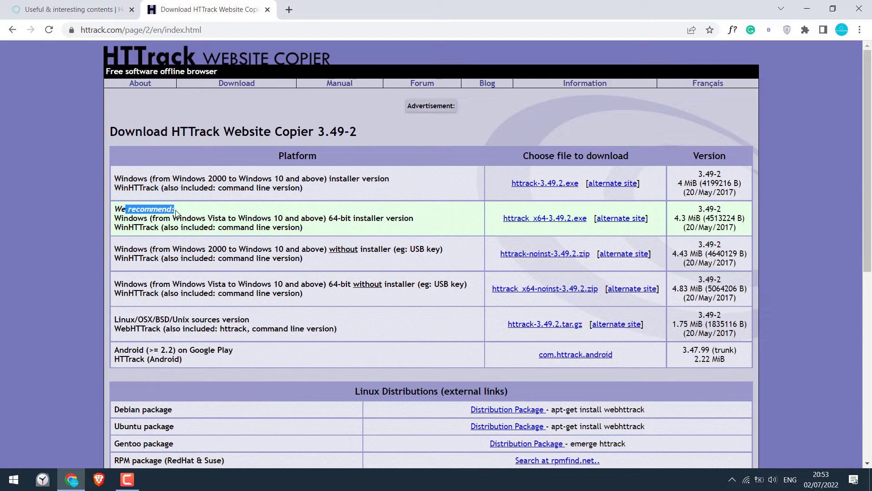
pyautogui.click(539, 222)
pyautogui.rightClick(545, 217)
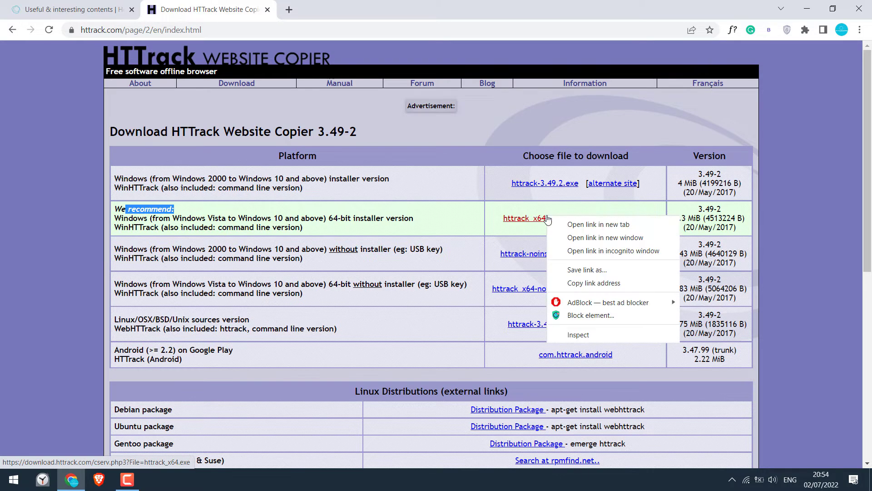
pyautogui.click(577, 269)
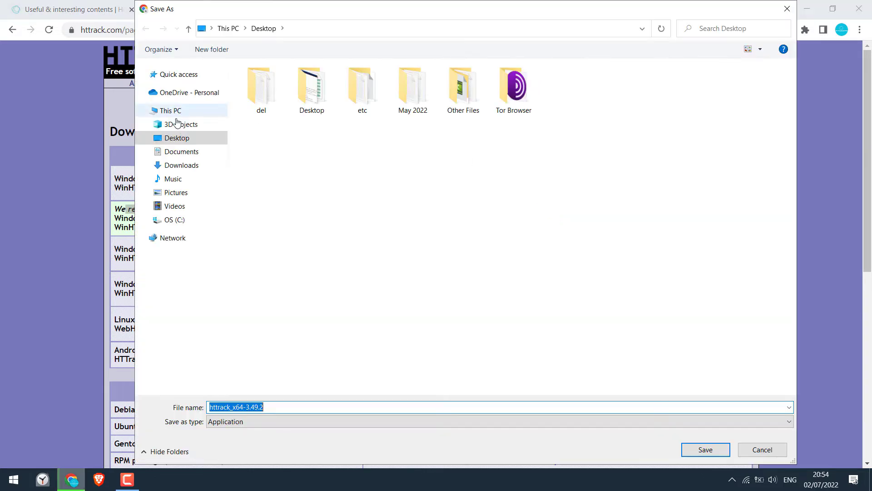
pyautogui.click(188, 138)
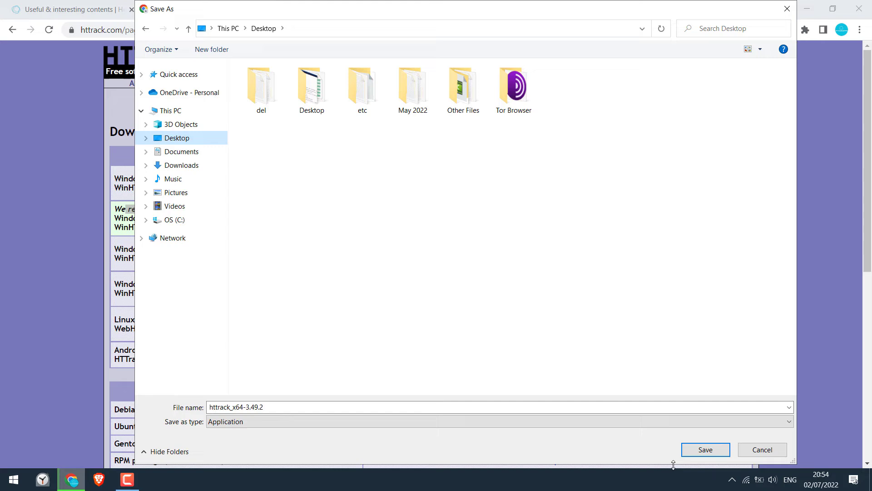
pyautogui.click(694, 450)
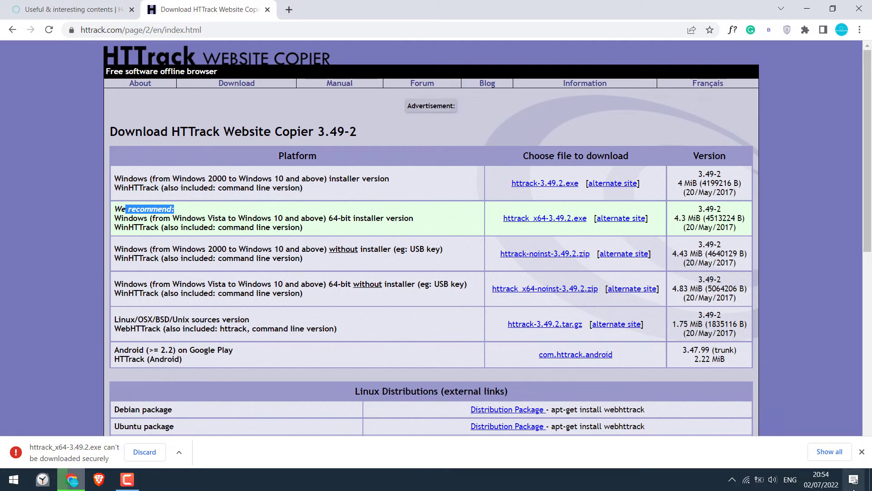
# - Keep httrack_x64-3.49.2.exe despite Chrome's insecure-download warning, then minimize Chrome
pyautogui.click(830, 451)
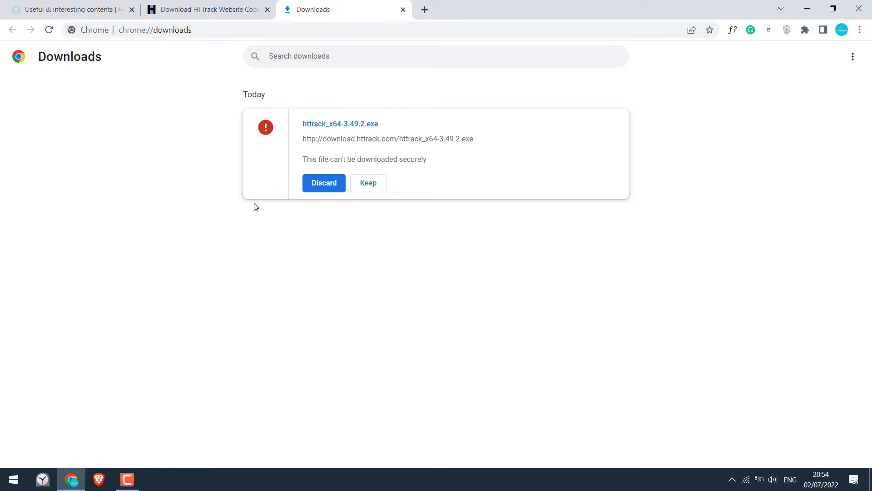
pyautogui.click(372, 189)
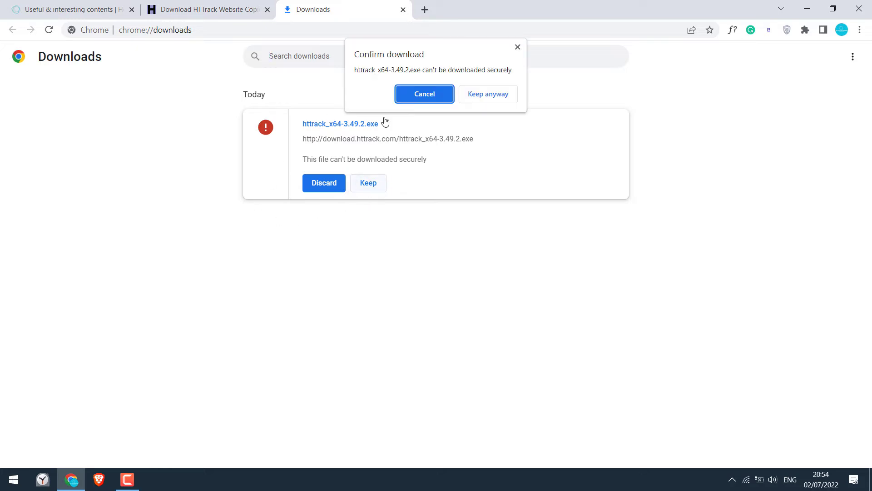
pyautogui.click(481, 99)
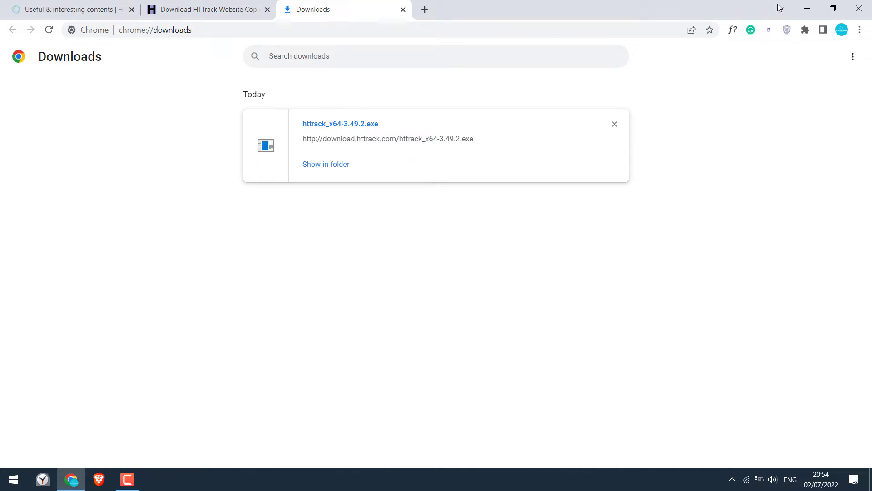
pyautogui.click(807, 8)
# - Install WinHTTrack 3.49-2 with the license accepted and default location and options, unticking View history.txt
pyautogui.click(64, 18)
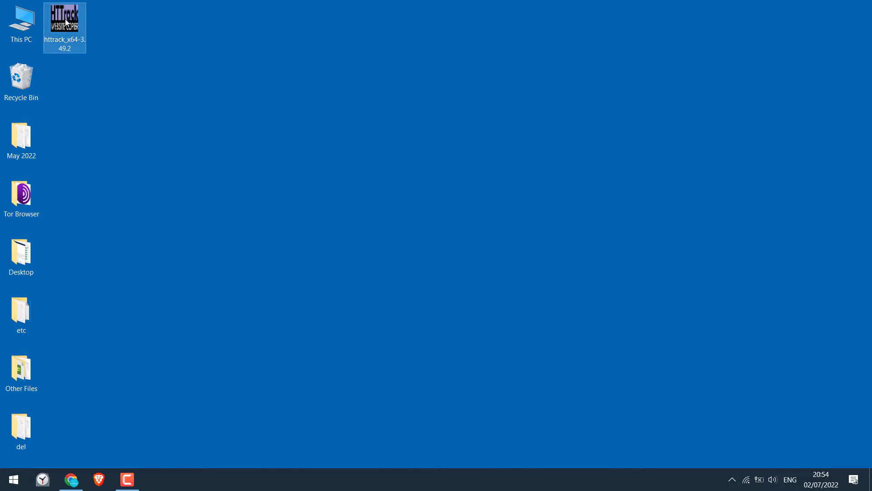
pyautogui.doubleClick(65, 19)
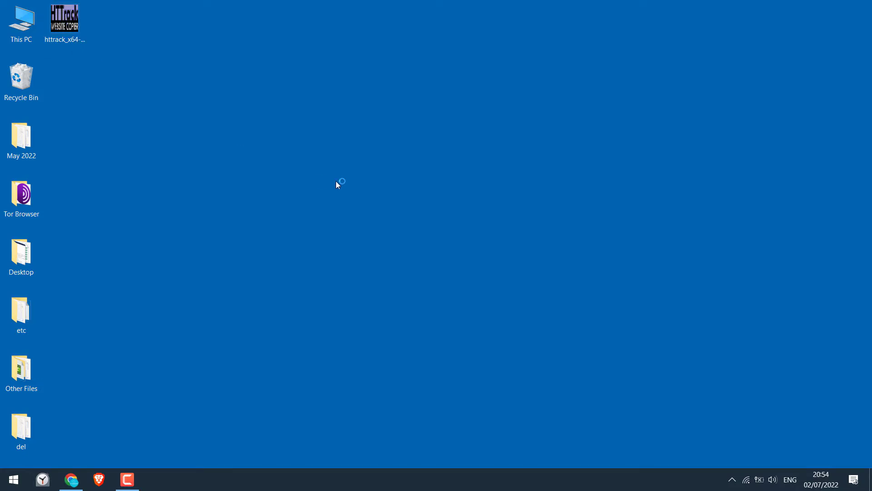
pyautogui.click(481, 329)
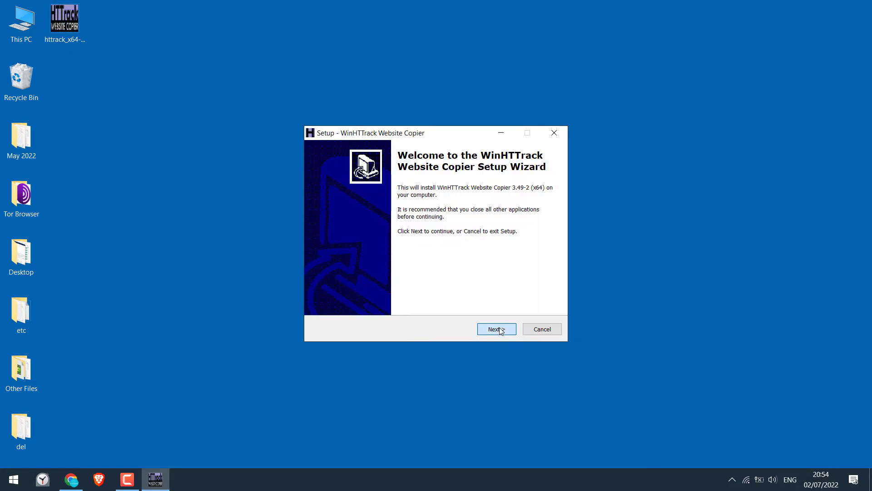
pyautogui.click(373, 296)
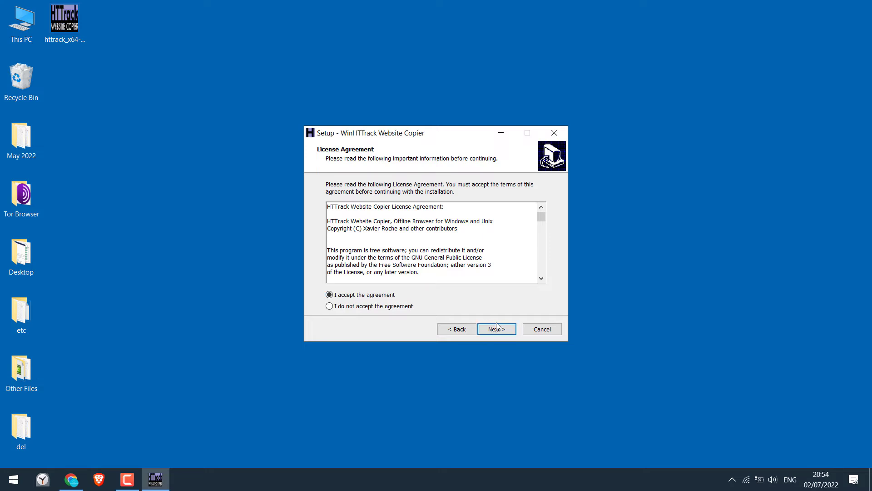
pyautogui.click(497, 327)
pyautogui.click(497, 329)
pyautogui.click(497, 329)
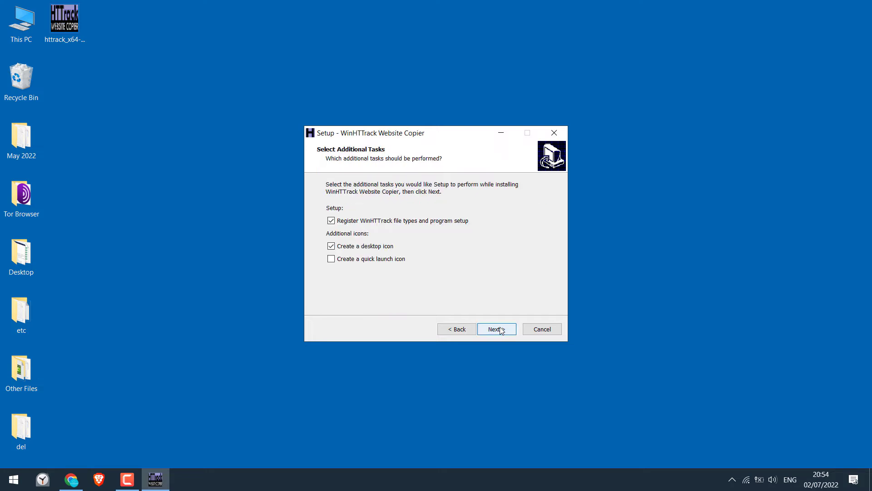
pyautogui.click(497, 329)
pyautogui.click(497, 329)
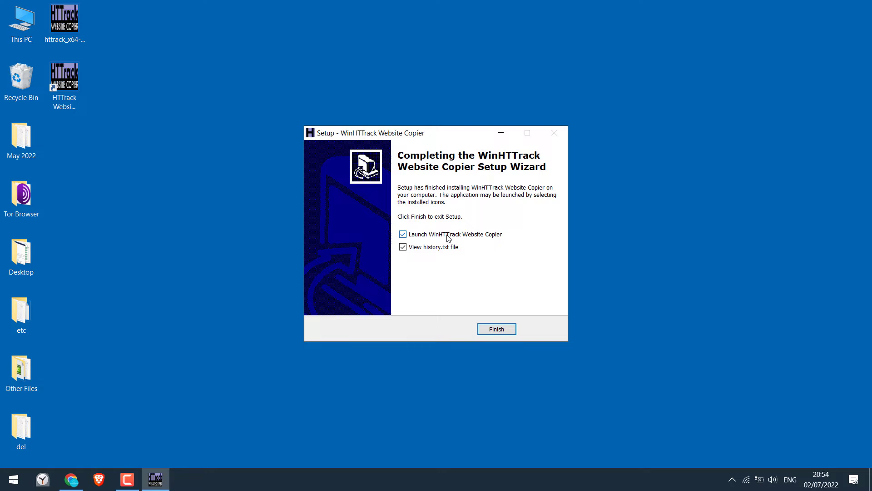
pyautogui.click(423, 248)
# - Finish setup to launch WinHTTrack Website Copier and dismiss its About window
pyautogui.click(426, 235)
pyautogui.click(496, 329)
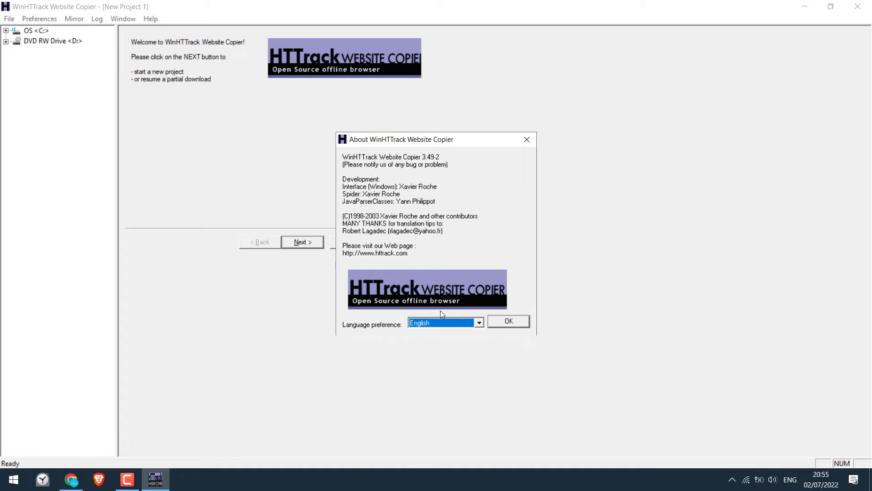
pyautogui.click(503, 321)
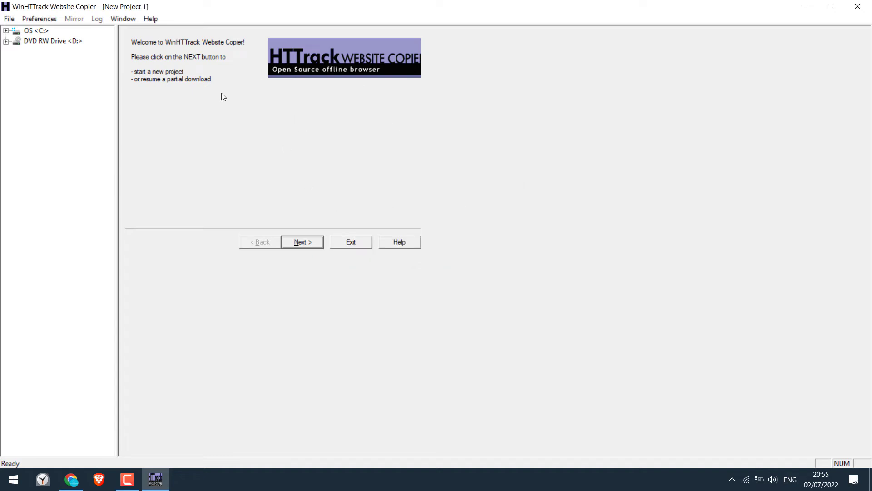
# - Start a new mirroring project named Heyletslearnsomething, glancing at the category list
pyautogui.click(312, 243)
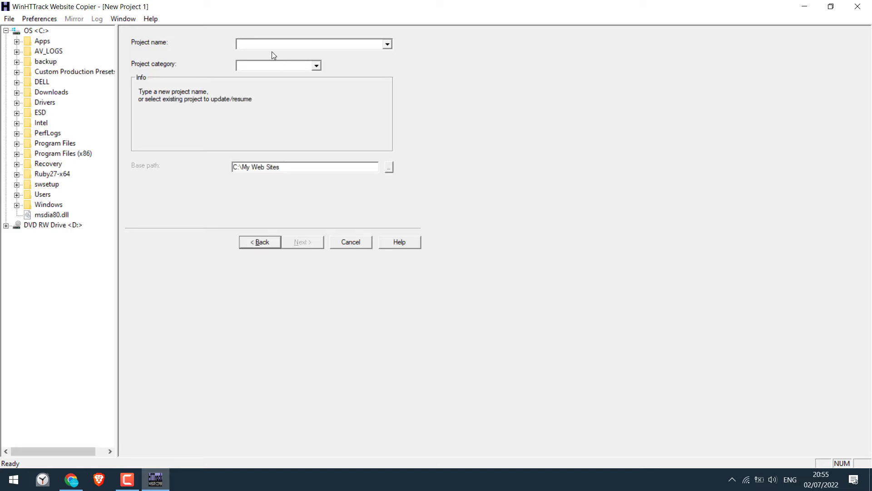
pyautogui.write('Hel')
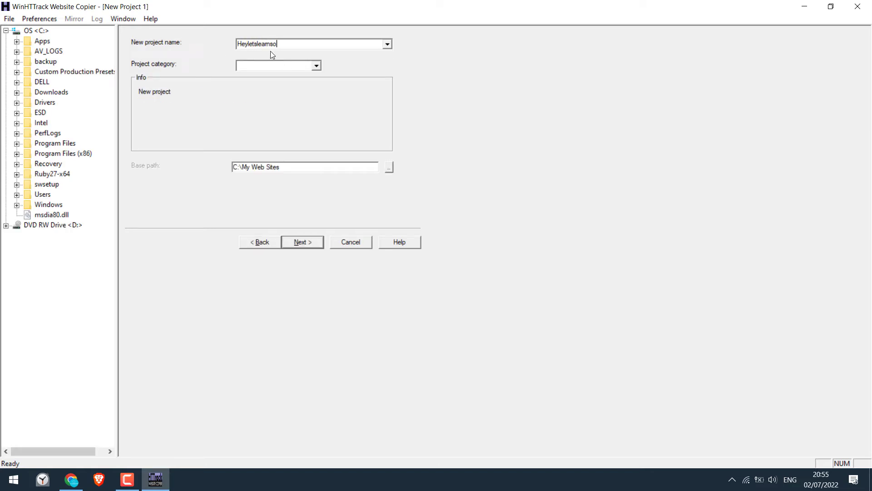
pyautogui.click(316, 66)
pyautogui.click(379, 61)
# - Create a new desktop folder named Website, view its path in Explorer, and close it
pyautogui.click(804, 6)
pyautogui.rightClick(334, 181)
pyautogui.moveTo(424, 350)
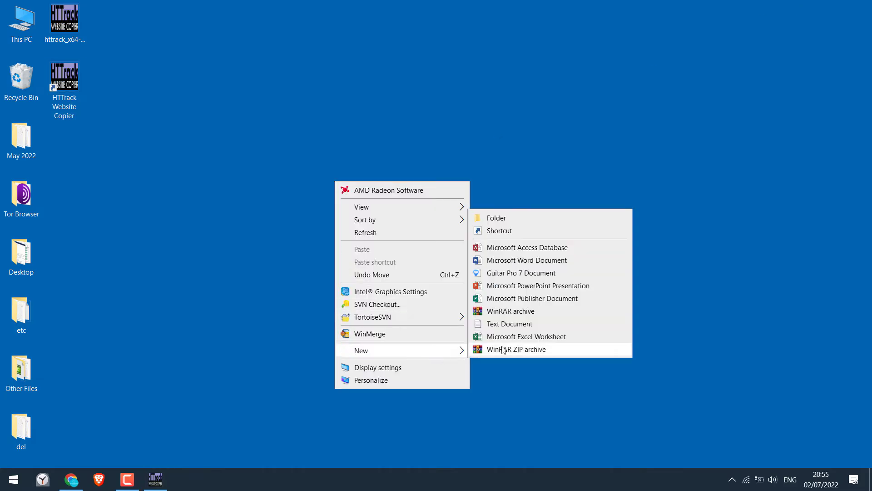
pyautogui.click(506, 219)
pyautogui.write('Webs')
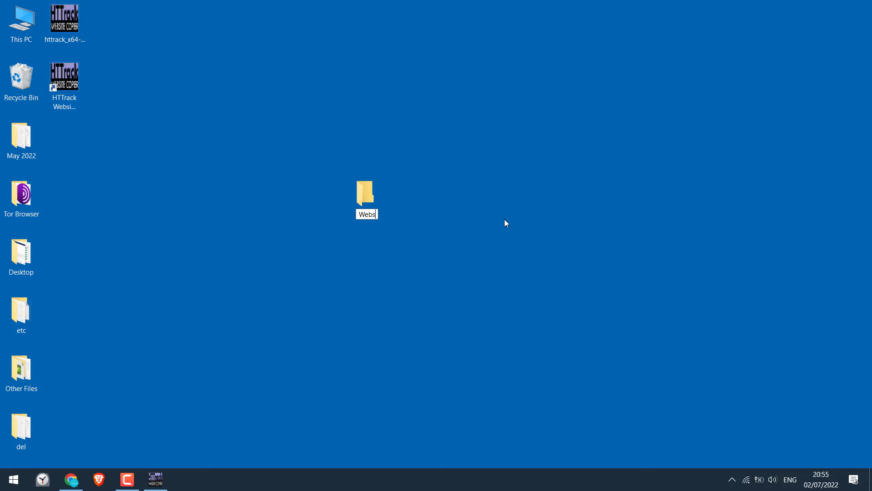
pyautogui.write('ite')
pyautogui.press('Return')
pyautogui.press('Return')
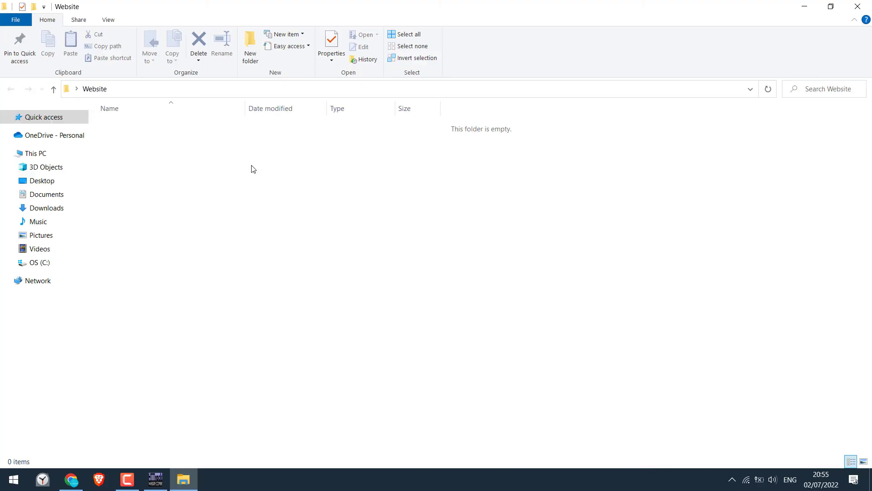
pyautogui.click(154, 88)
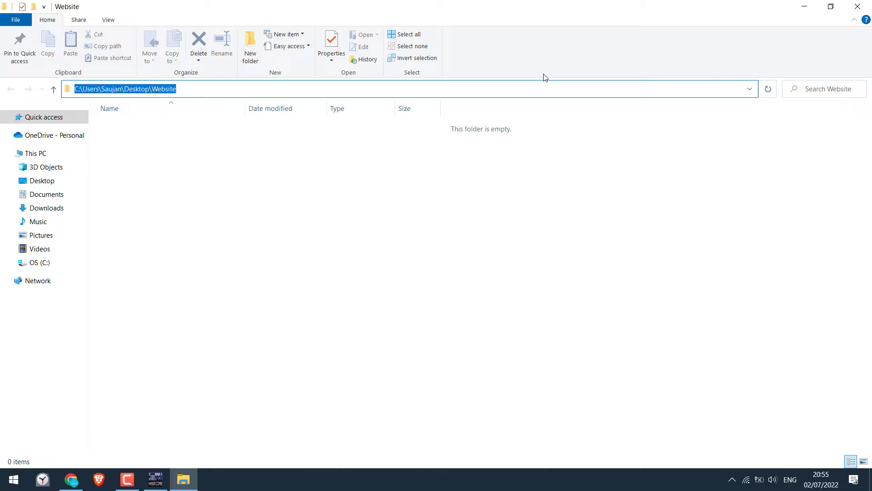
pyautogui.click(857, 6)
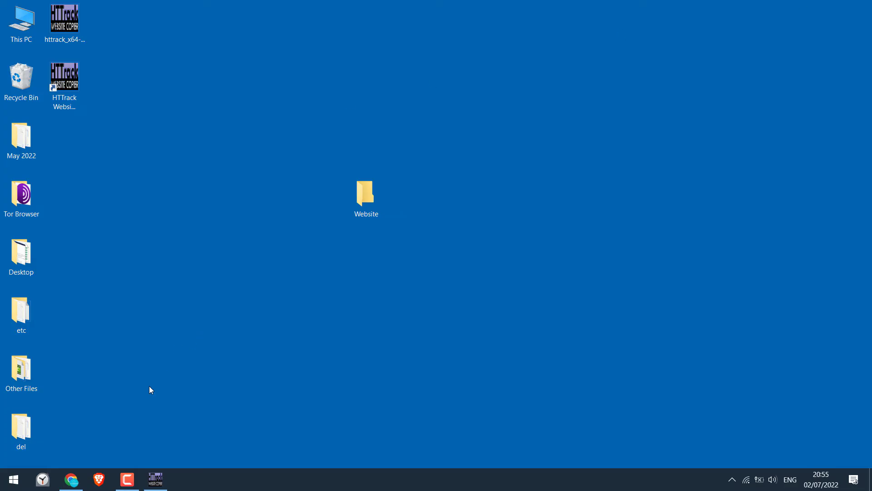
# - Set the project's base path to Desktop\Website and advance to the Mirroring Mode page
pyautogui.click(155, 479)
pyautogui.click(389, 167)
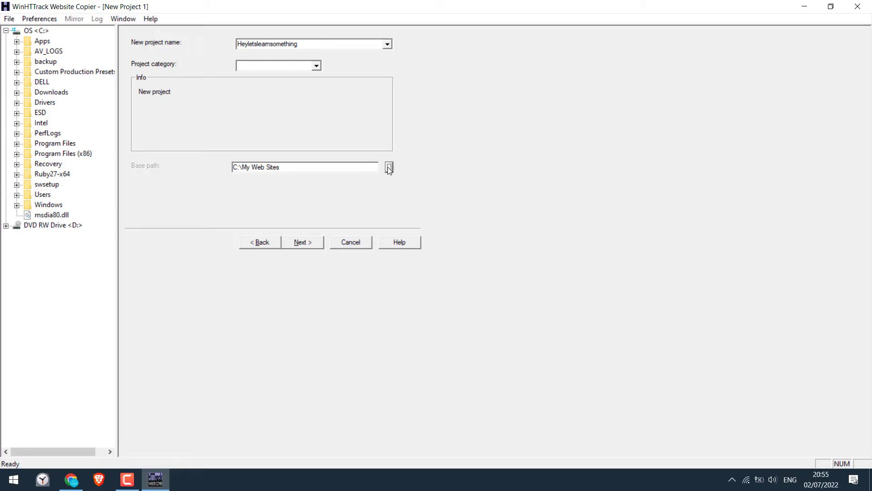
pyautogui.click(372, 216)
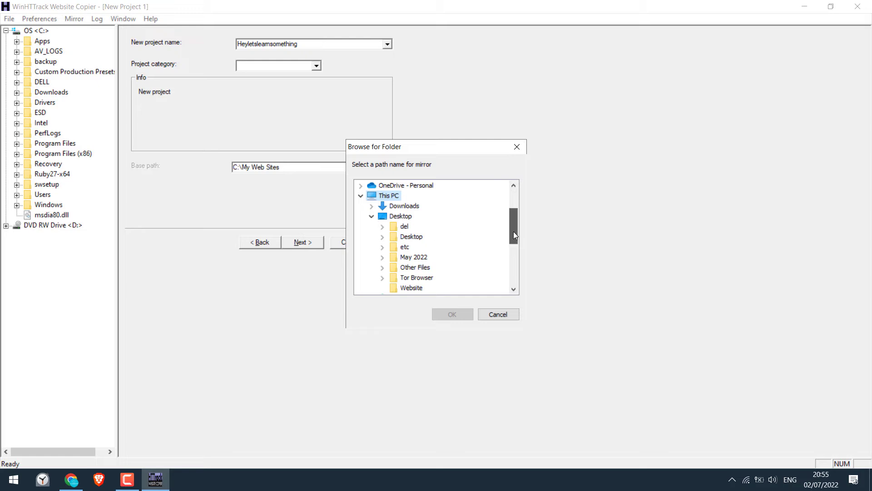
pyautogui.scroll(-1, 513, 232)
pyautogui.click(411, 257)
pyautogui.click(452, 314)
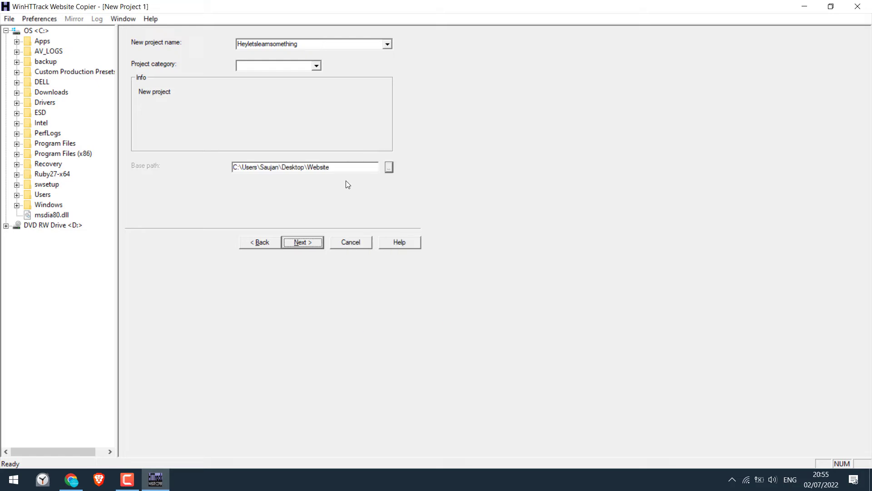
pyautogui.click(303, 242)
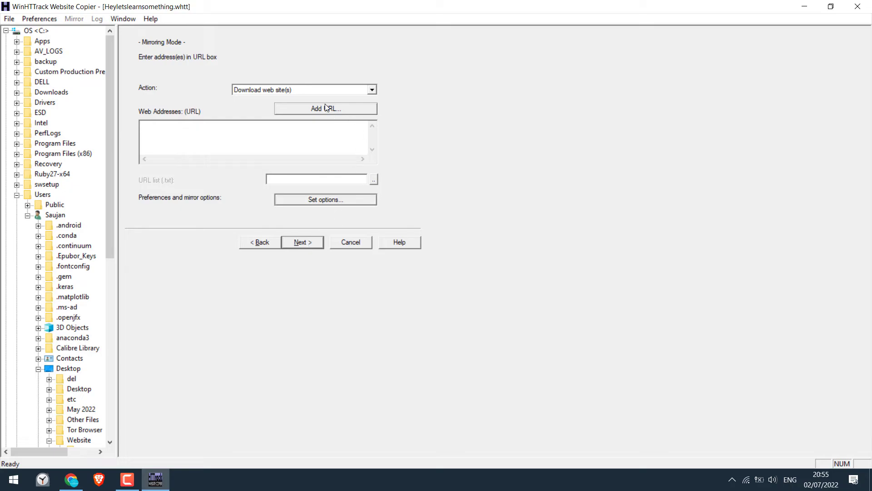
# - In Chrome, close the Downloads and HTTrack tabs and select the heyletslearnsomething.com address
pyautogui.click(71, 479)
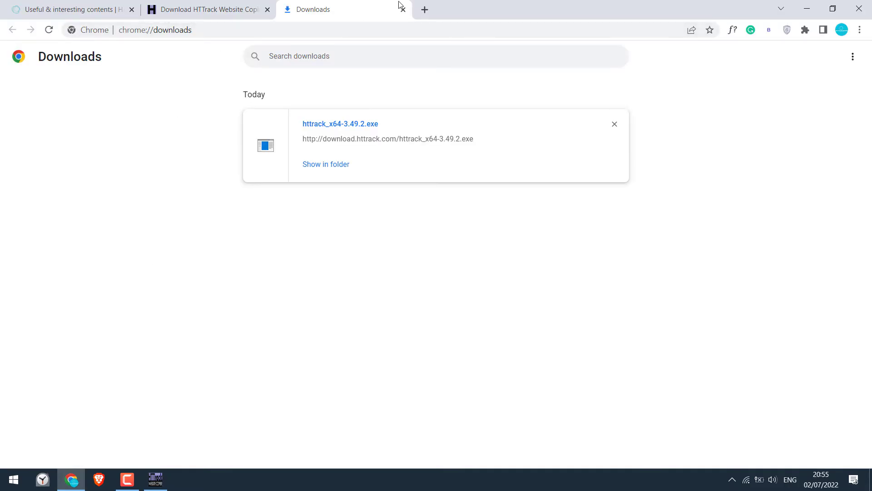
pyautogui.click(401, 7)
pyautogui.click(268, 9)
pyautogui.click(233, 29)
pyautogui.hotkey('ctrl', 'c')
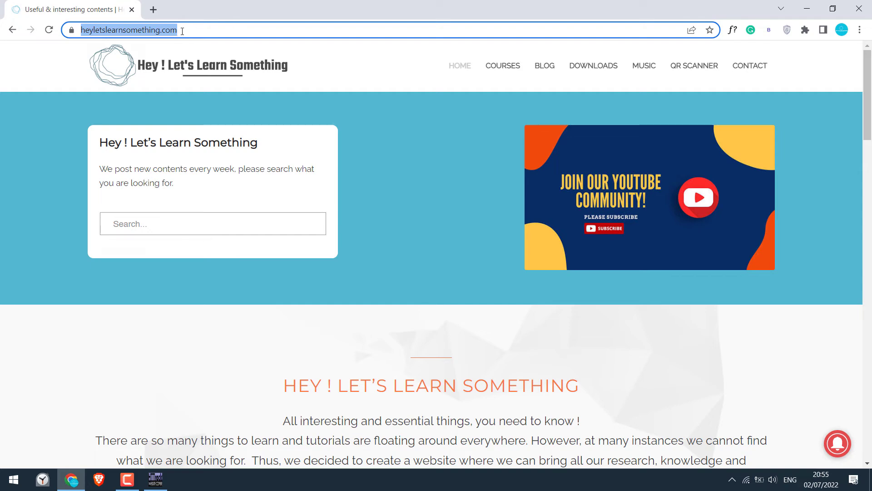
pyautogui.click(806, 9)
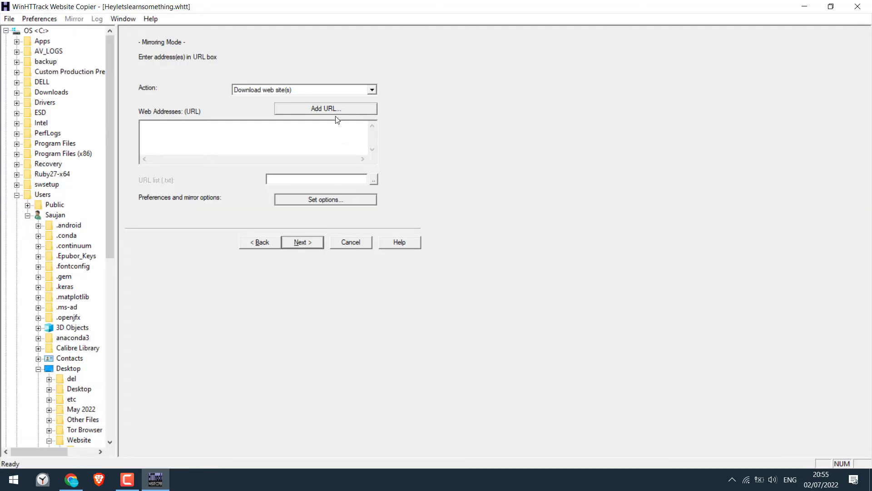
pyautogui.click(321, 108)
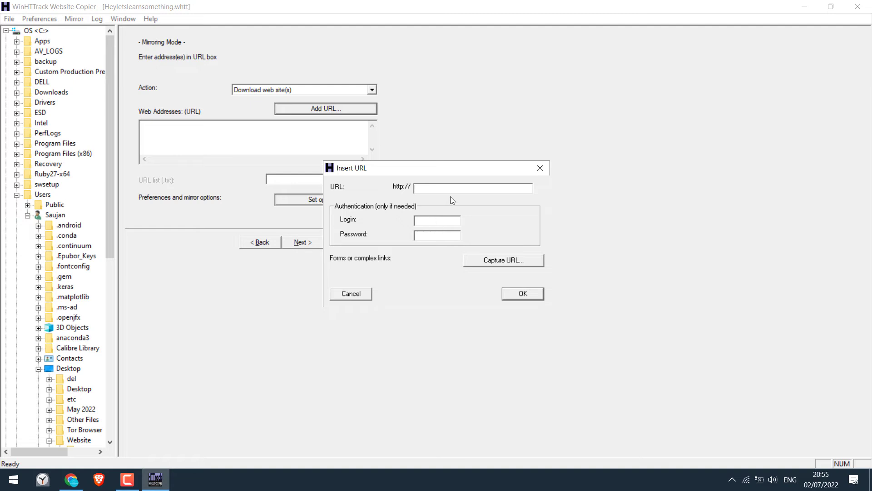
pyautogui.hotkey('ctrl', 'v')
pyautogui.click(522, 293)
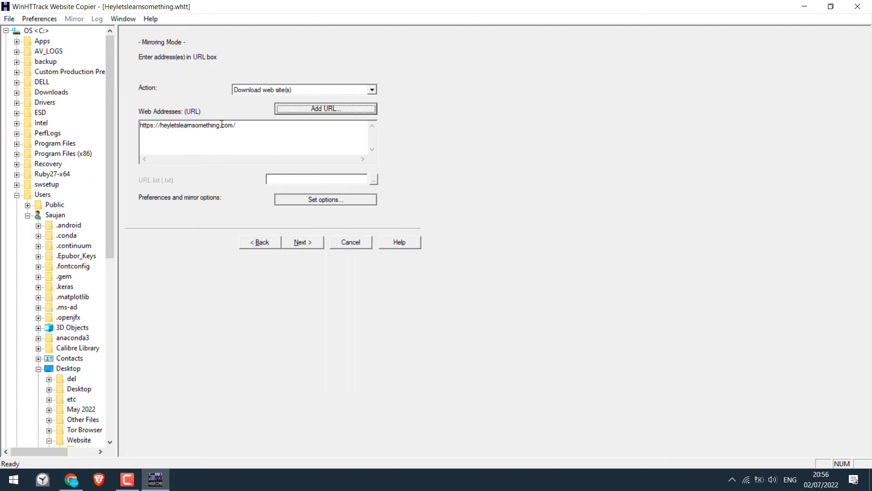
pyautogui.click(305, 242)
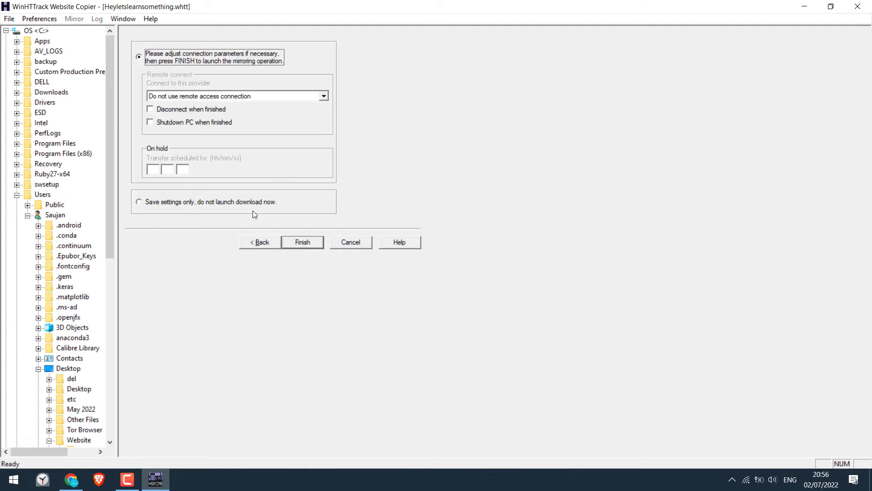
pyautogui.click(301, 242)
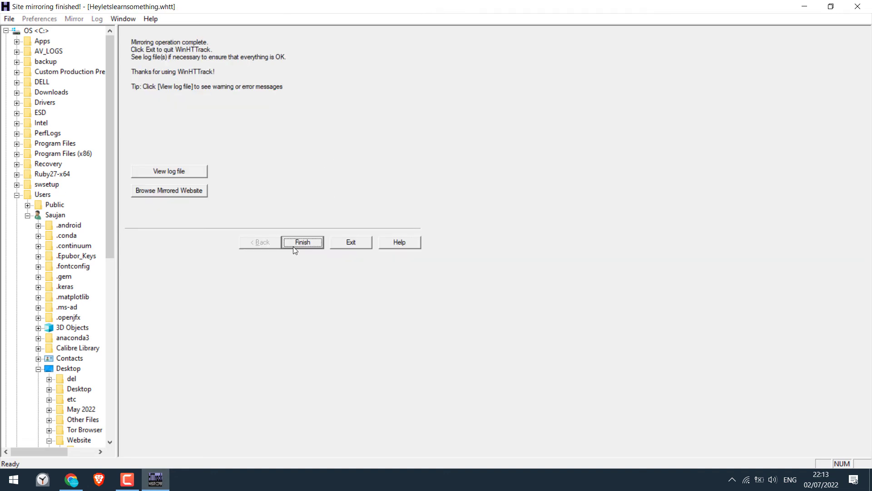
# - Close WinHTTrack and open Website\Heyletslearnsomething\index.html from the desktop in Brave
pyautogui.click(301, 241)
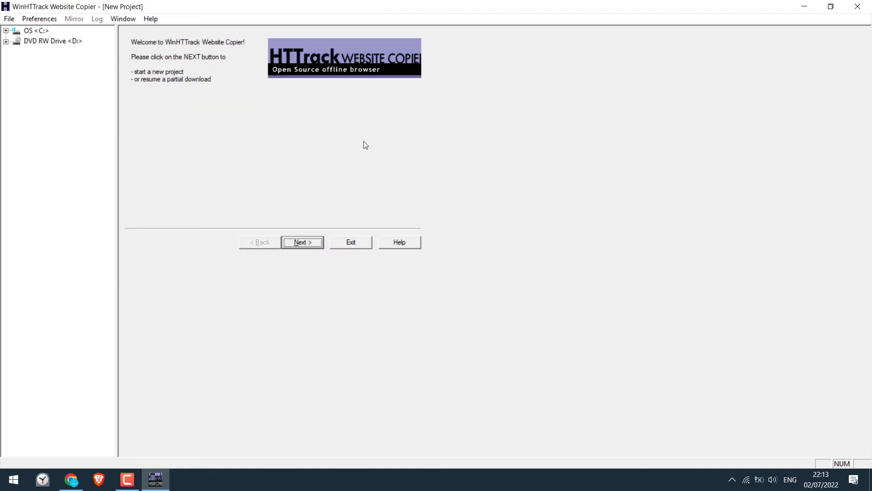
pyautogui.click(858, 7)
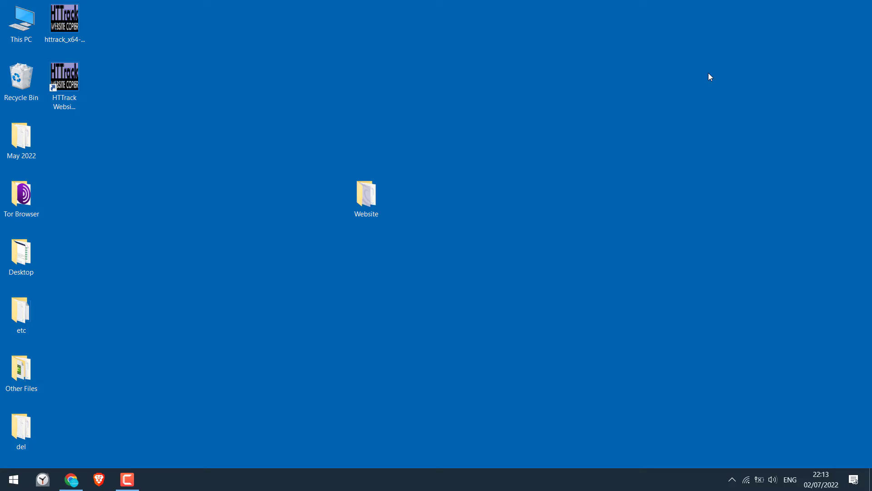
pyautogui.moveTo(356, 188); pyautogui.dragTo(406, 132)
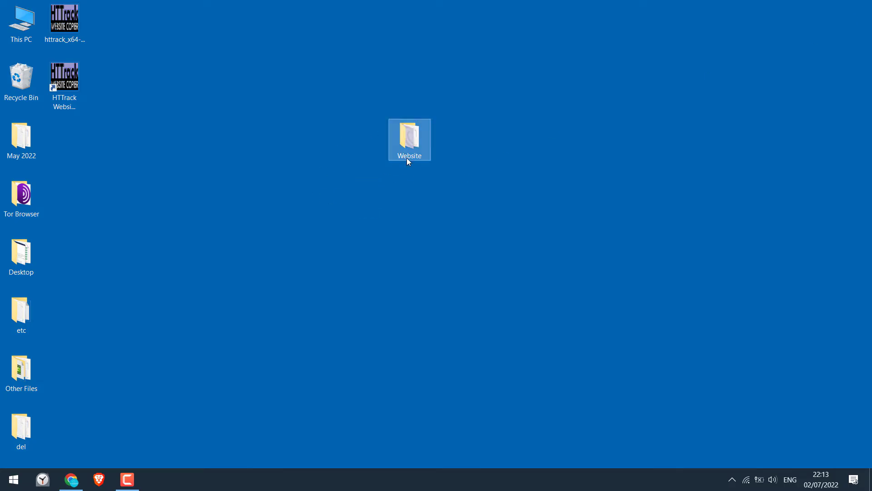
pyautogui.doubleClick(409, 143)
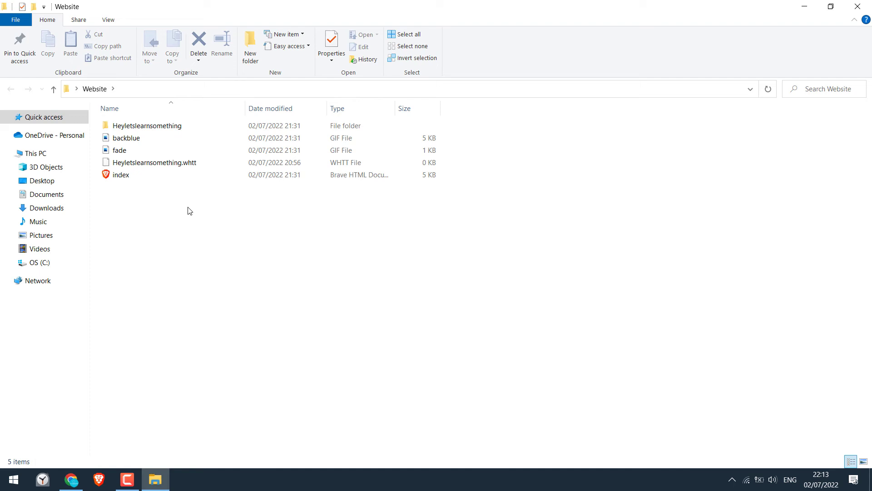
pyautogui.doubleClick(147, 126)
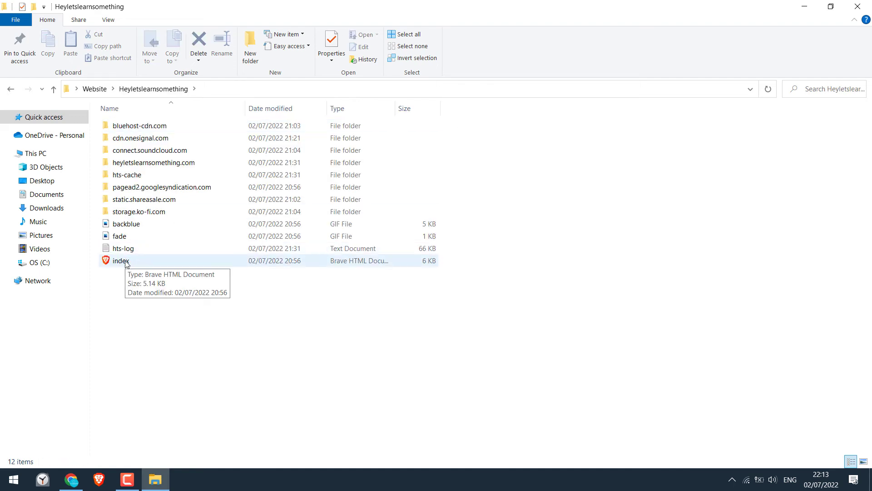
pyautogui.doubleClick(127, 264)
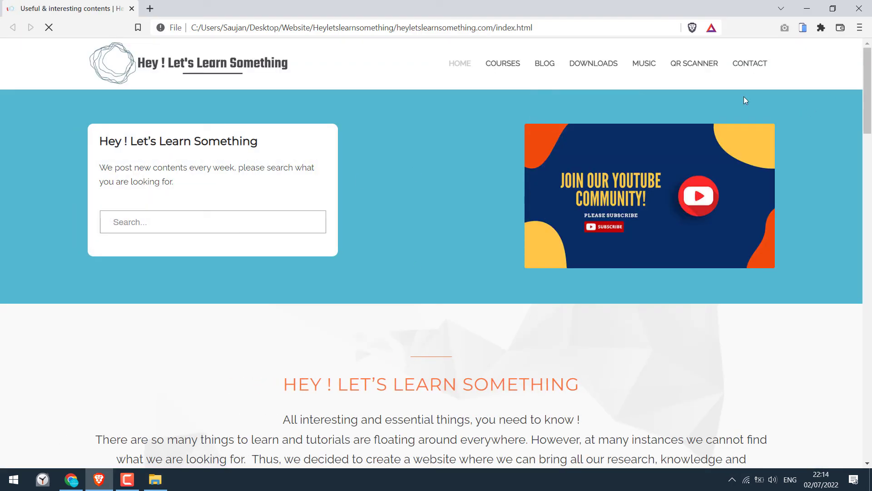
# - Open the mirror's ALL BLOGs page (blog.html) and scroll through its tutorial blog cards
pyautogui.moveTo(193, 28); pyautogui.dragTo(557, 35)
pyautogui.moveTo(868, 128)
pyautogui.mouseDown()
pyautogui.moveTo(868, 436)
pyautogui.moveTo(869, 105)
pyautogui.moveTo(869, 124)
pyautogui.mouseUp()
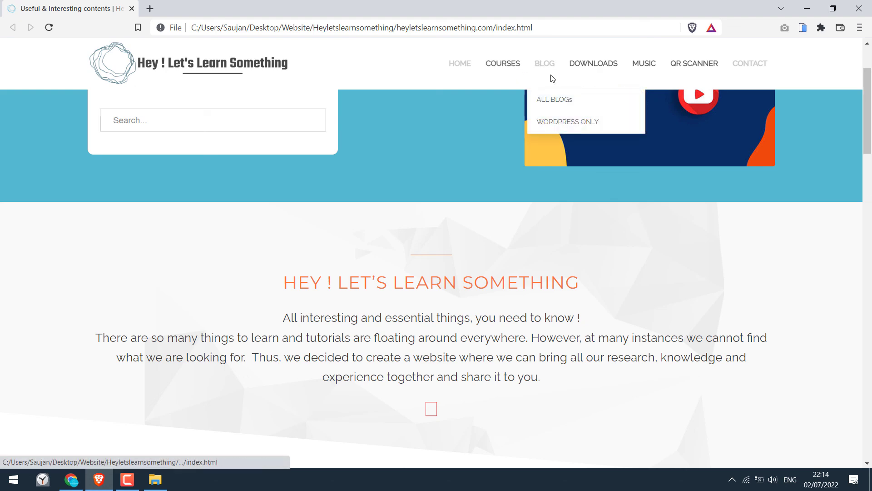
pyautogui.click(562, 104)
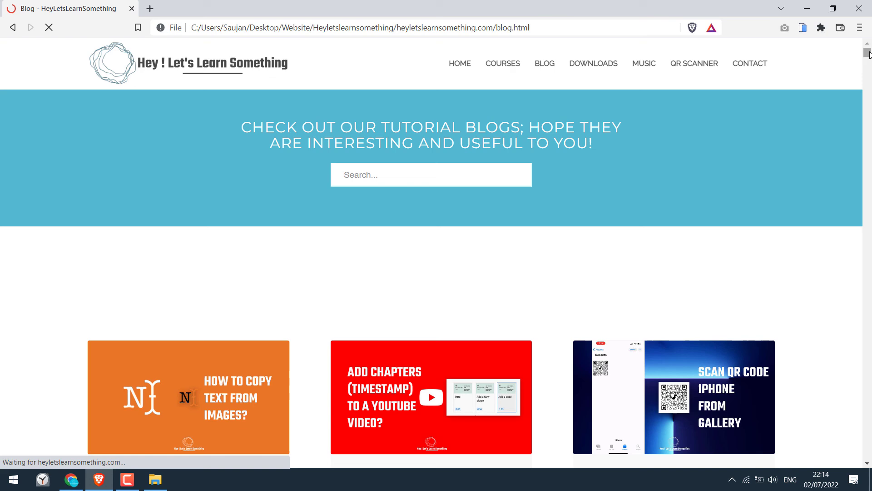
pyautogui.moveTo(869, 55); pyautogui.dragTo(869, 128)
pyautogui.moveTo(869, 176); pyautogui.dragTo(869, 154)
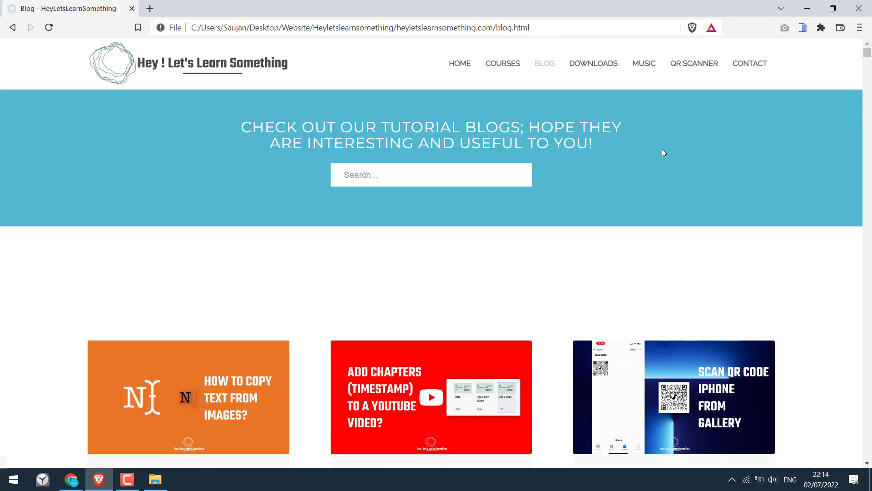